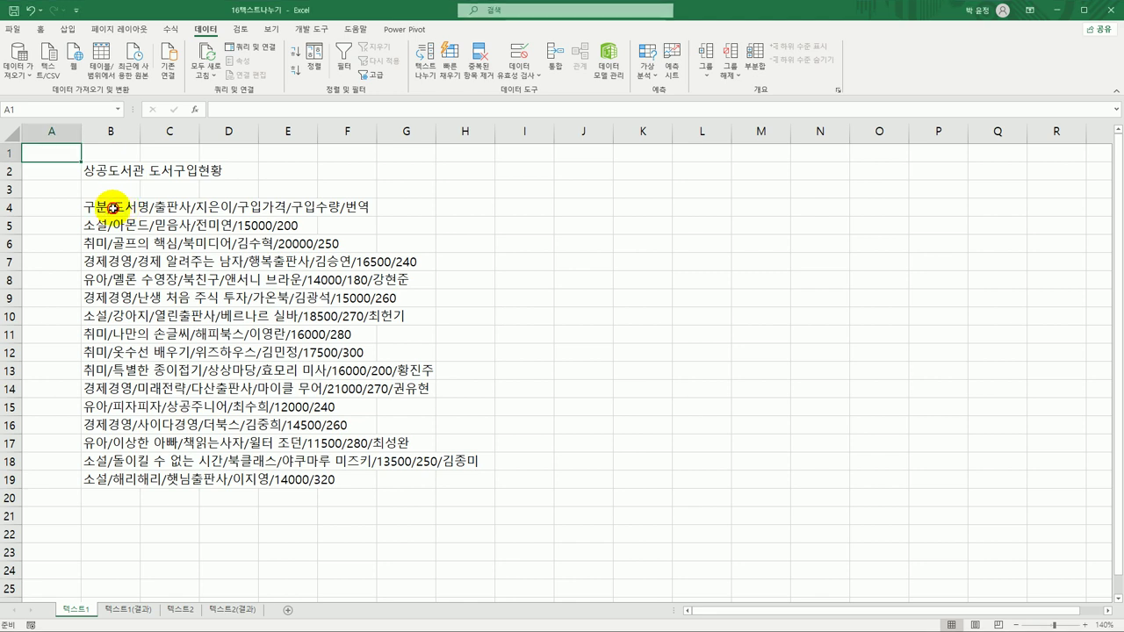
- Start Text to Columns on B4:B19 as delimited data, with the tab delimiter off and "/" as the custom delimiter
{"action": "left_click", "coordinate": [107, 211]}
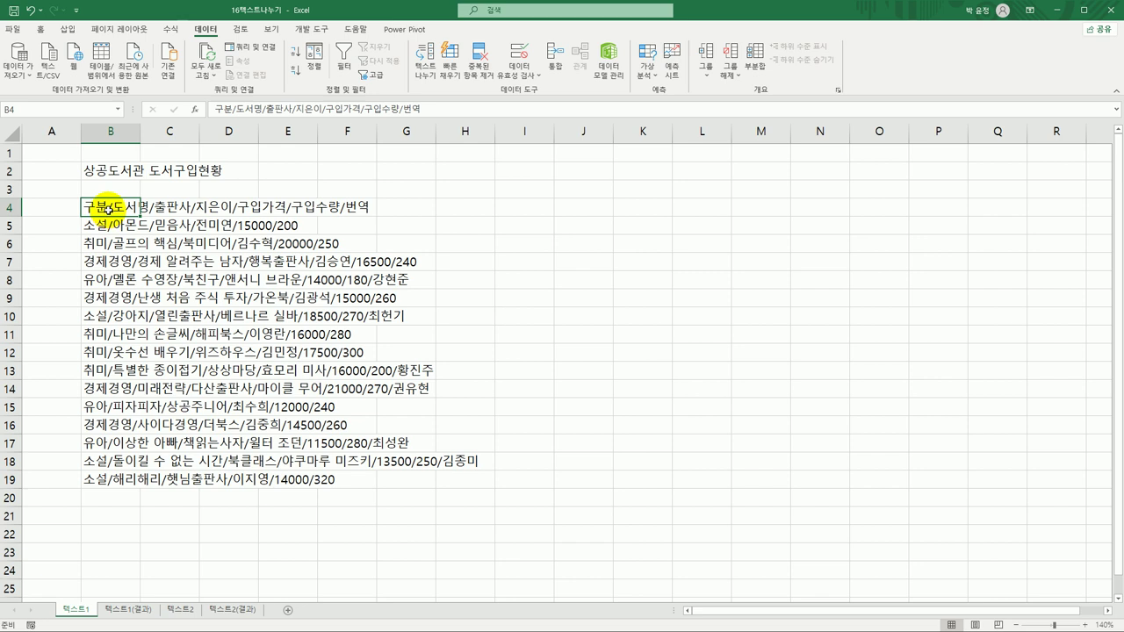
{"action": "left_click_drag", "start_coordinate": [105, 207], "coordinate": [123, 476]}
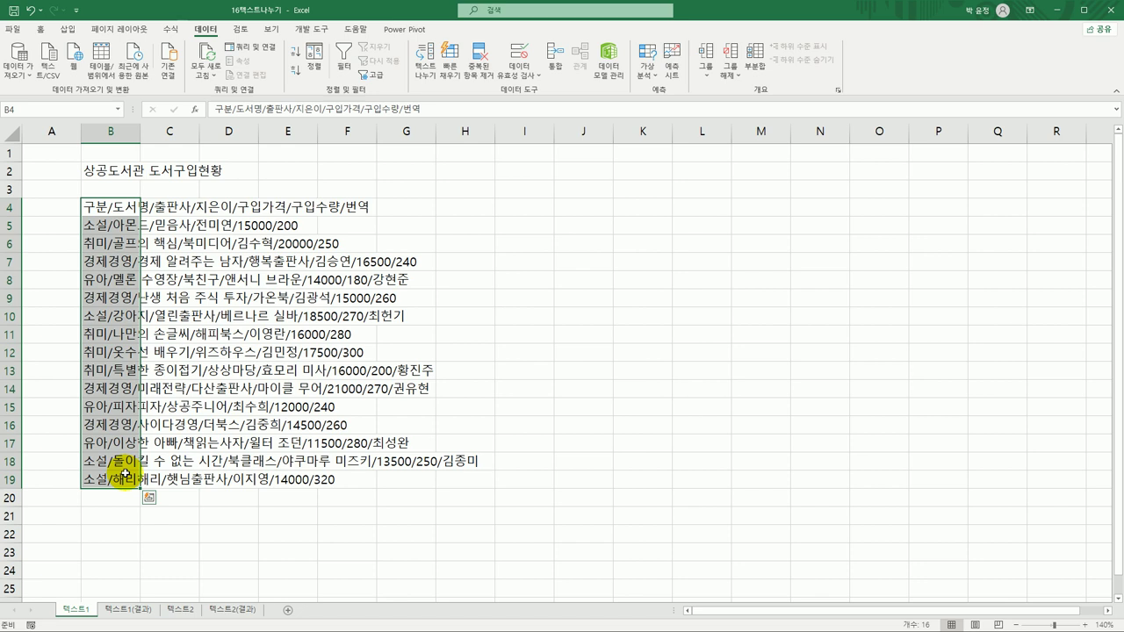
{"action": "left_click", "coordinate": [430, 77]}
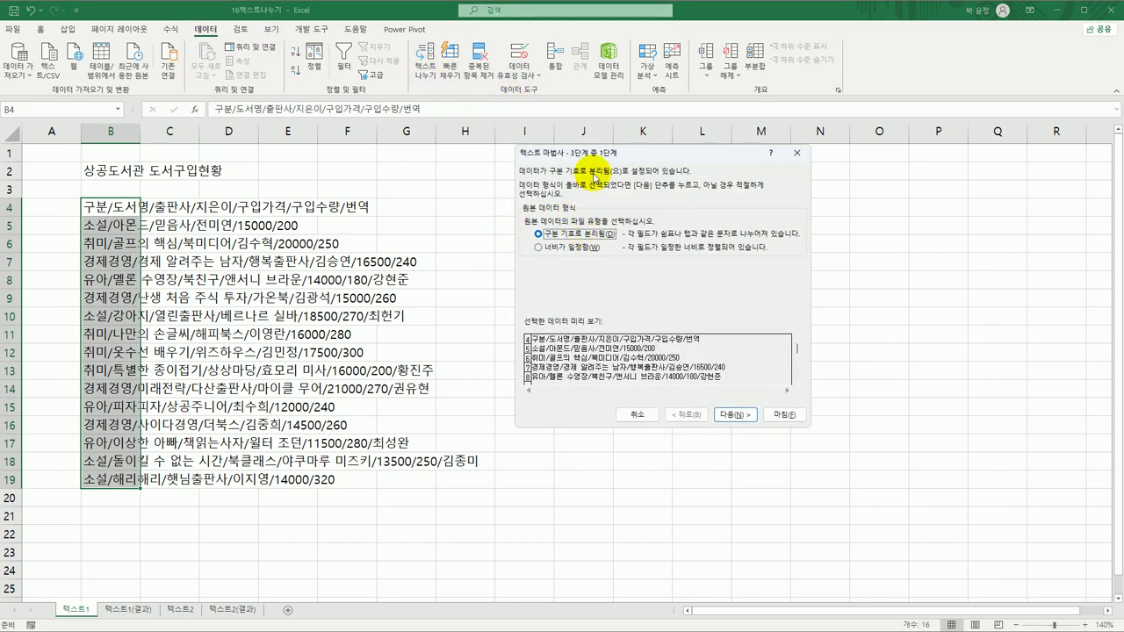
{"action": "left_click_drag", "start_coordinate": [596, 153], "coordinate": [545, 188]}
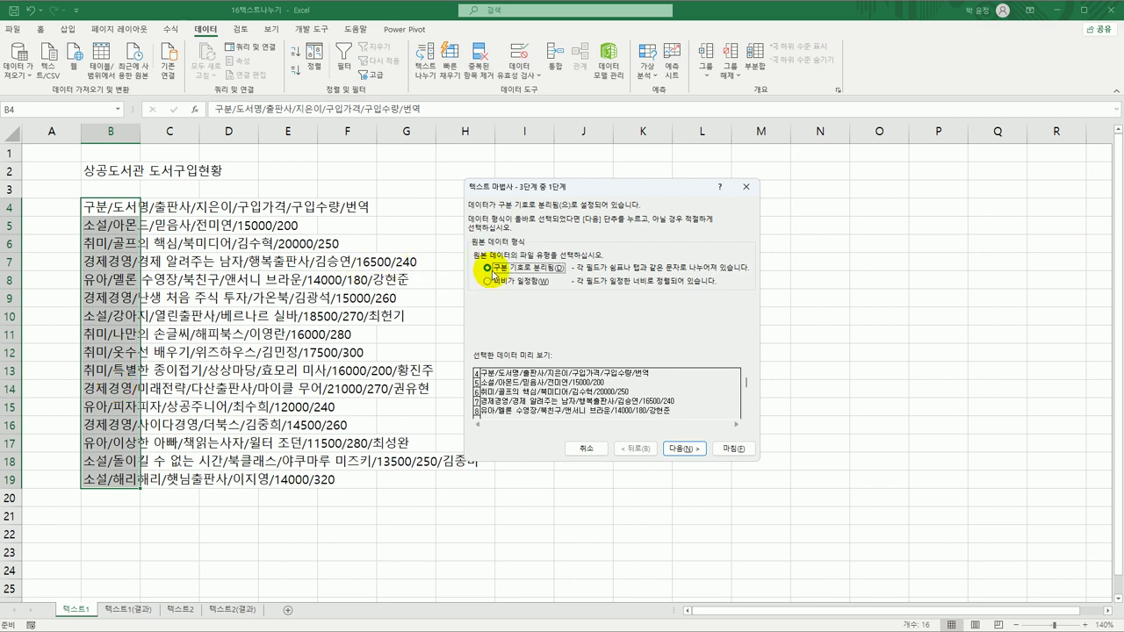
{"action": "left_click", "coordinate": [685, 448]}
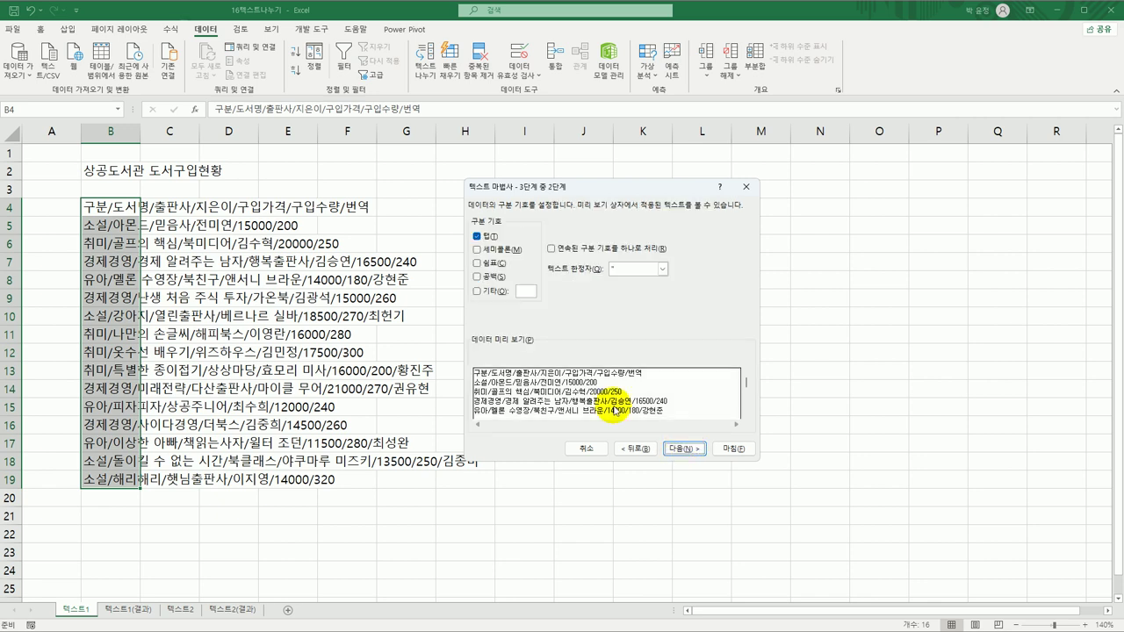
{"action": "left_click", "coordinate": [477, 237]}
{"action": "left_click", "coordinate": [476, 291]}
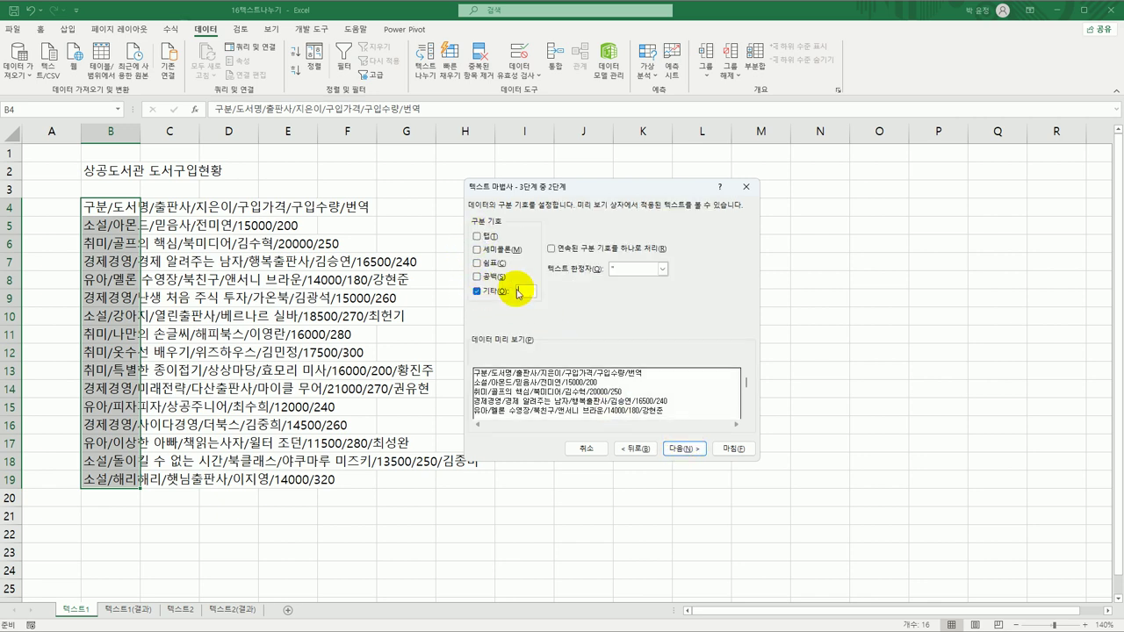
{"action": "type", "text": "/"}
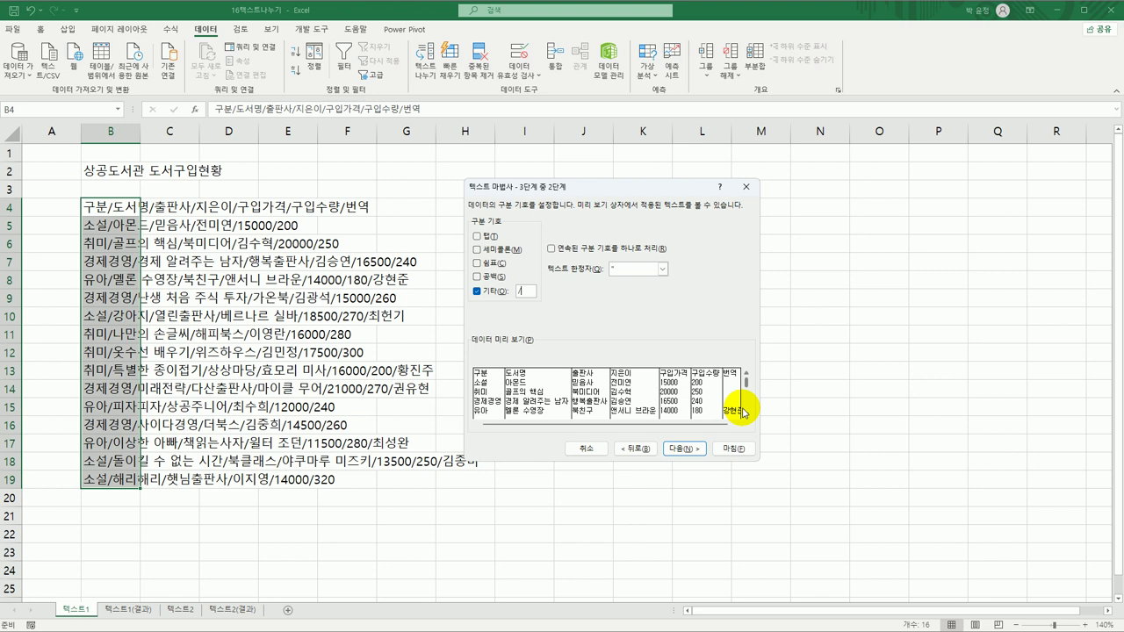
- Exclude the 번역 column from the import and finish splitting the book data
{"action": "left_click", "coordinate": [686, 449]}
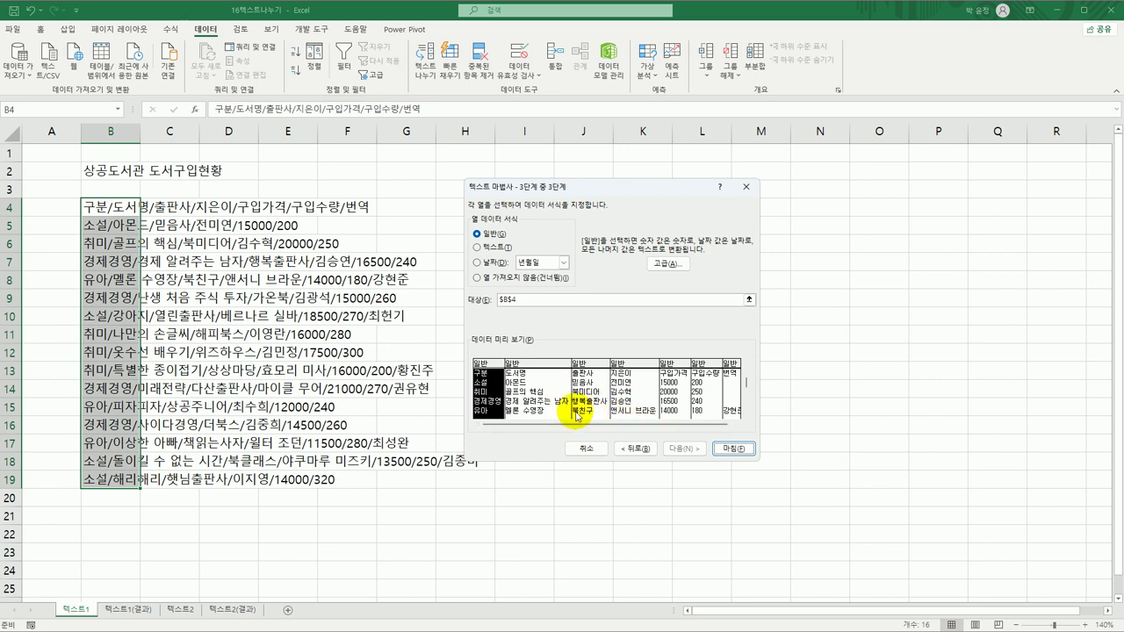
{"action": "left_click", "coordinate": [732, 363]}
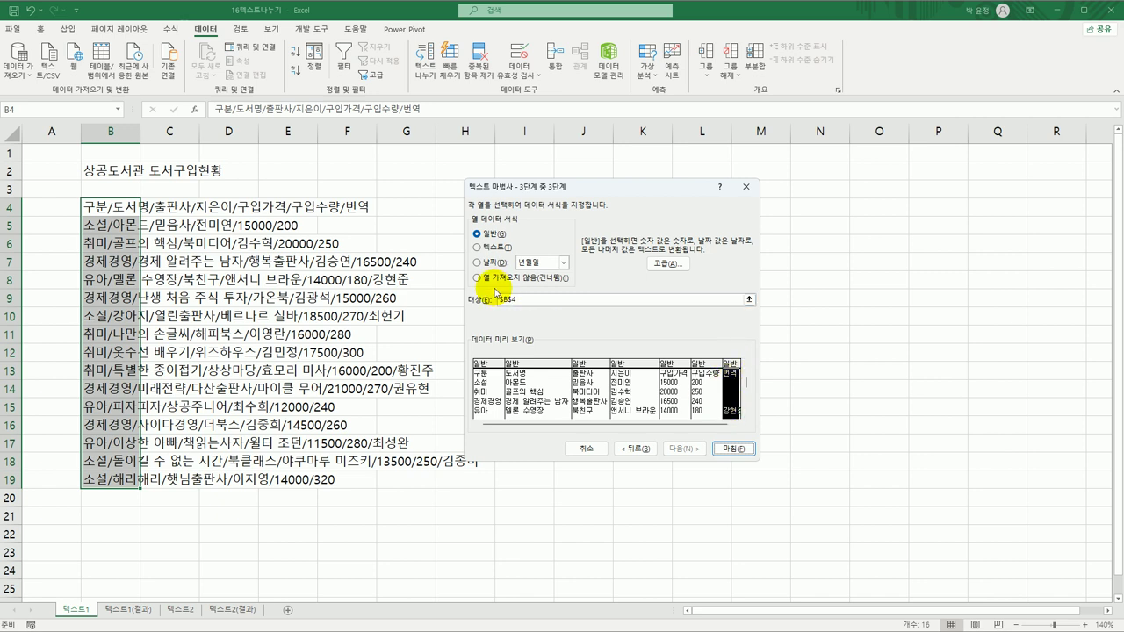
{"action": "left_click", "coordinate": [495, 279]}
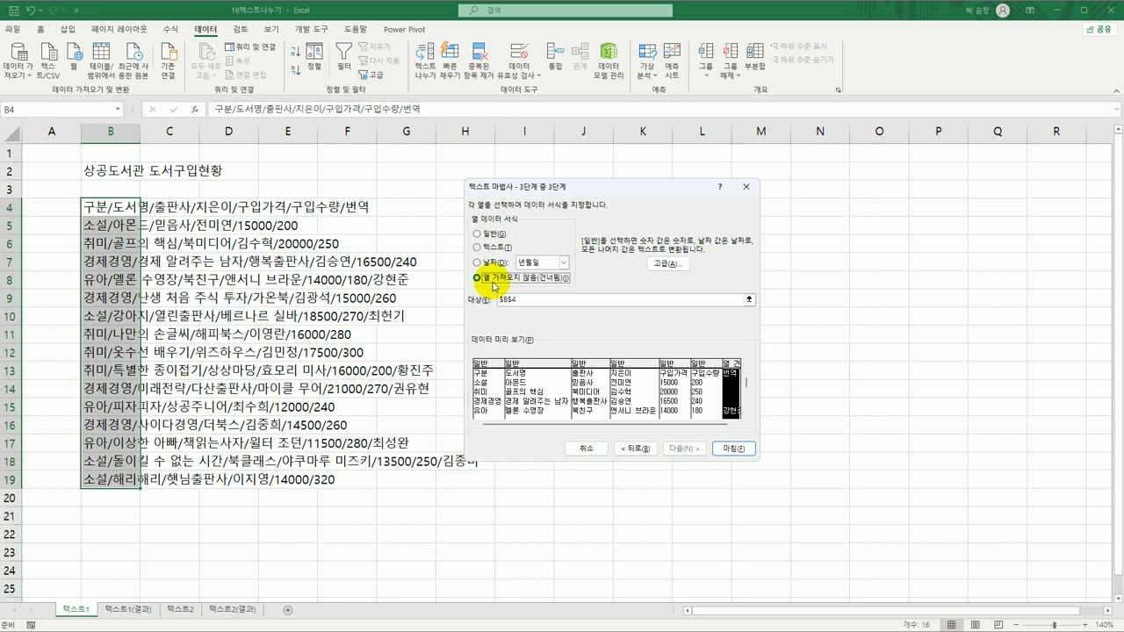
{"action": "left_click", "coordinate": [732, 448]}
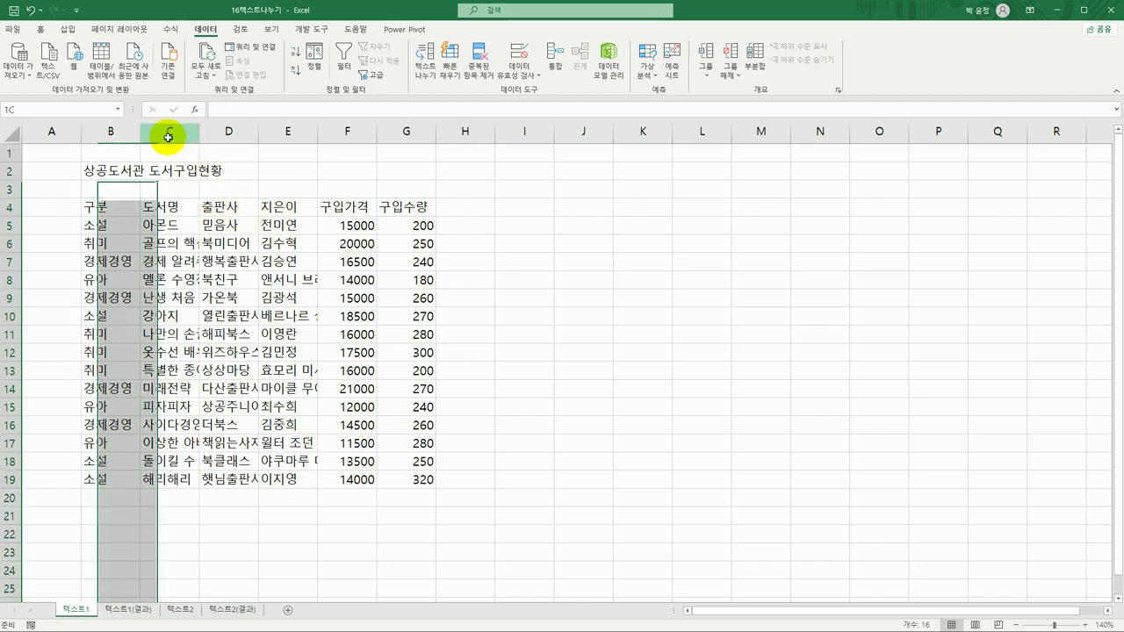
- Autofit the widths of columns C to E to their contents
{"action": "left_click_drag", "start_coordinate": [164, 130], "coordinate": [308, 140]}
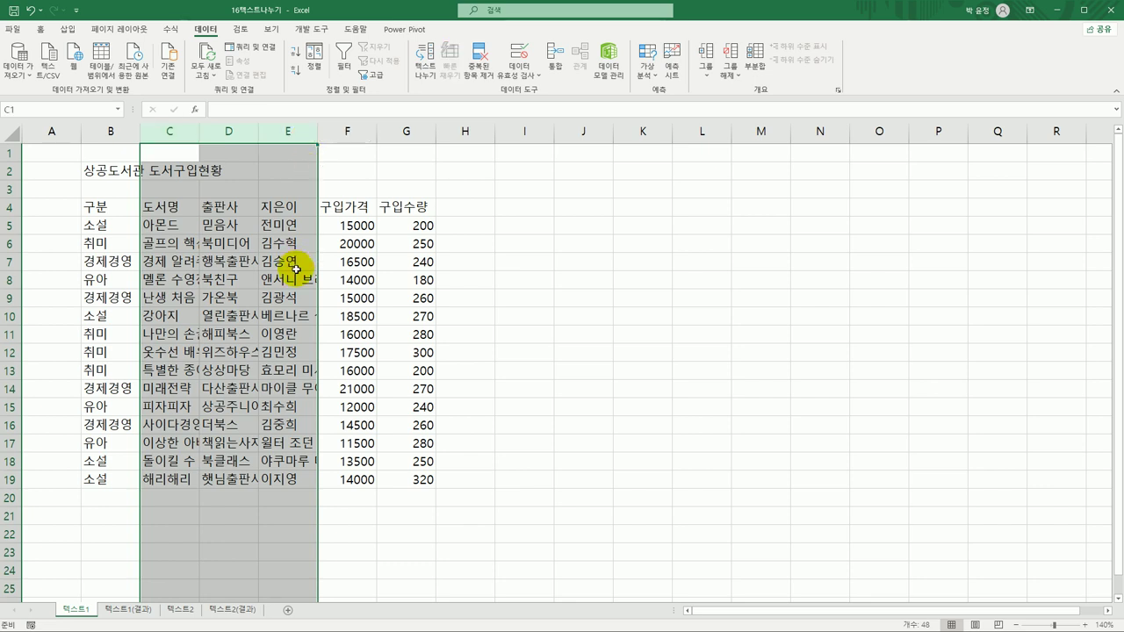
{"action": "double_click", "coordinate": [318, 133]}
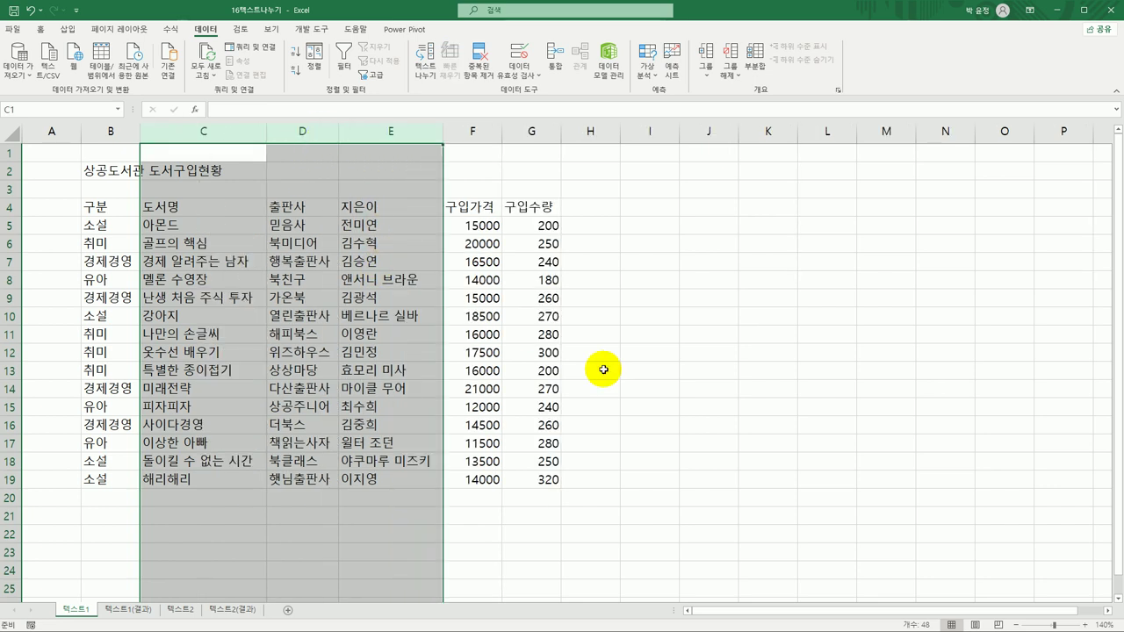
{"action": "left_click", "coordinate": [657, 516]}
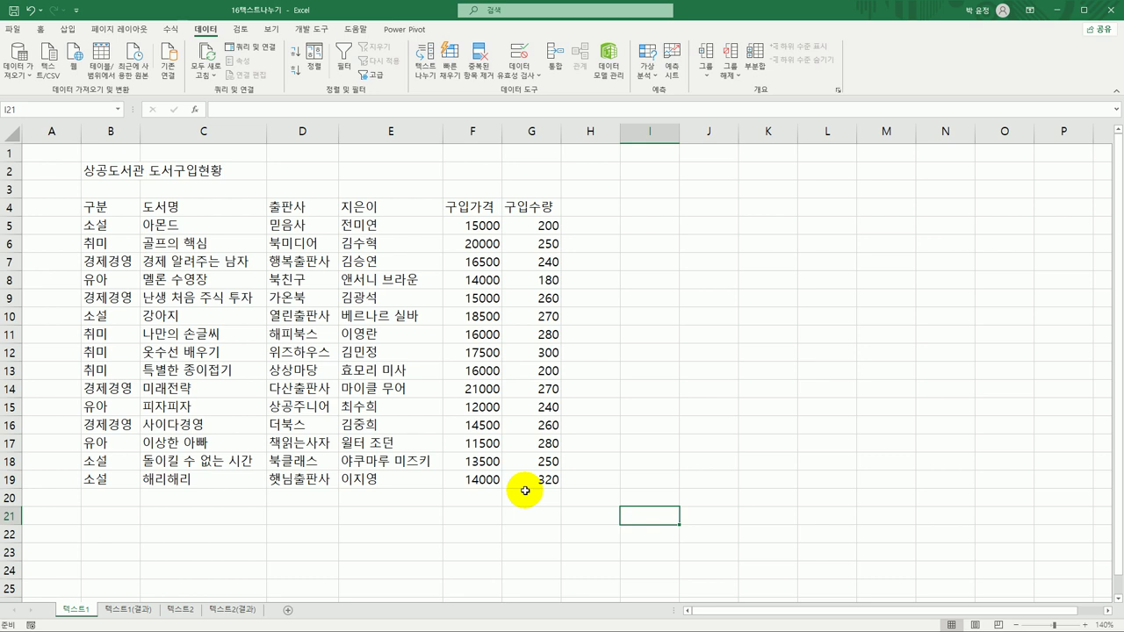
- Compare the split table on sheet 텍스트1 with the reference on sheet 텍스트1(결과)
{"action": "left_click", "coordinate": [136, 608]}
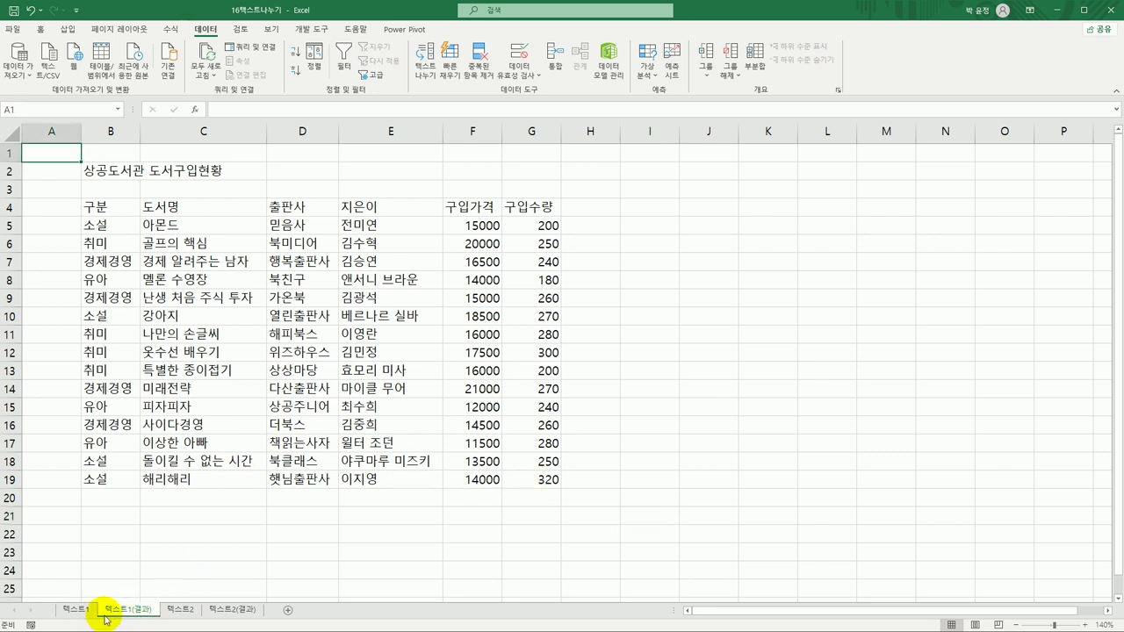
{"action": "left_click", "coordinate": [76, 608]}
{"action": "left_click", "coordinate": [130, 608]}
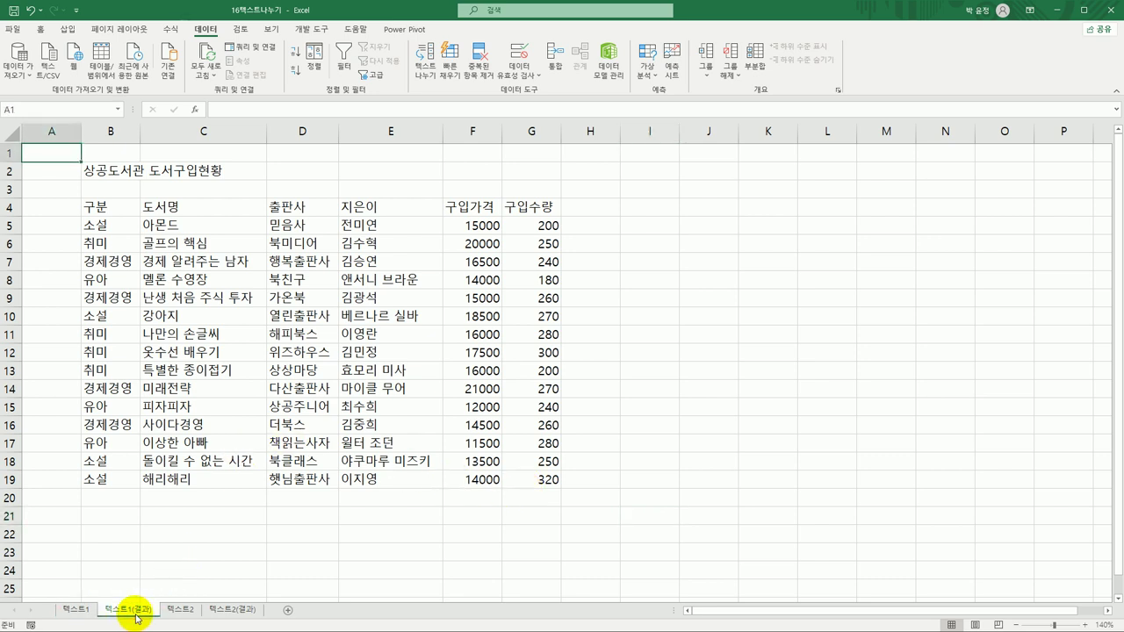
- On sheet 텍스트2, start Text to Columns on A3:A10 as delimited data, using semicolon instead of the custom delimiter
{"action": "left_click", "coordinate": [181, 608]}
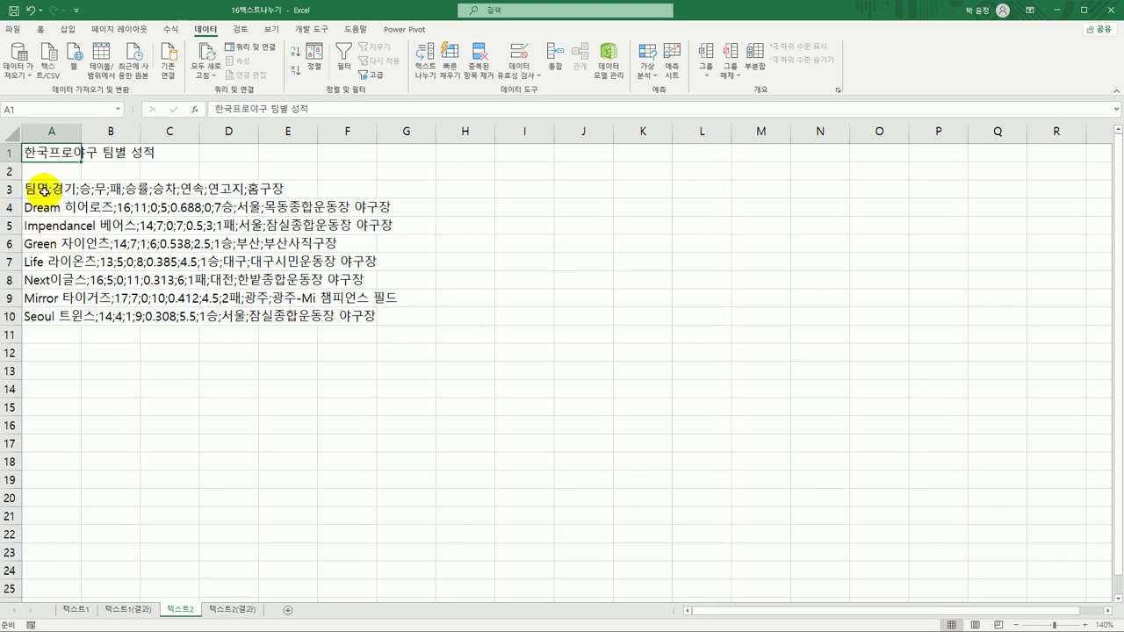
{"action": "left_click_drag", "start_coordinate": [44, 189], "coordinate": [37, 316]}
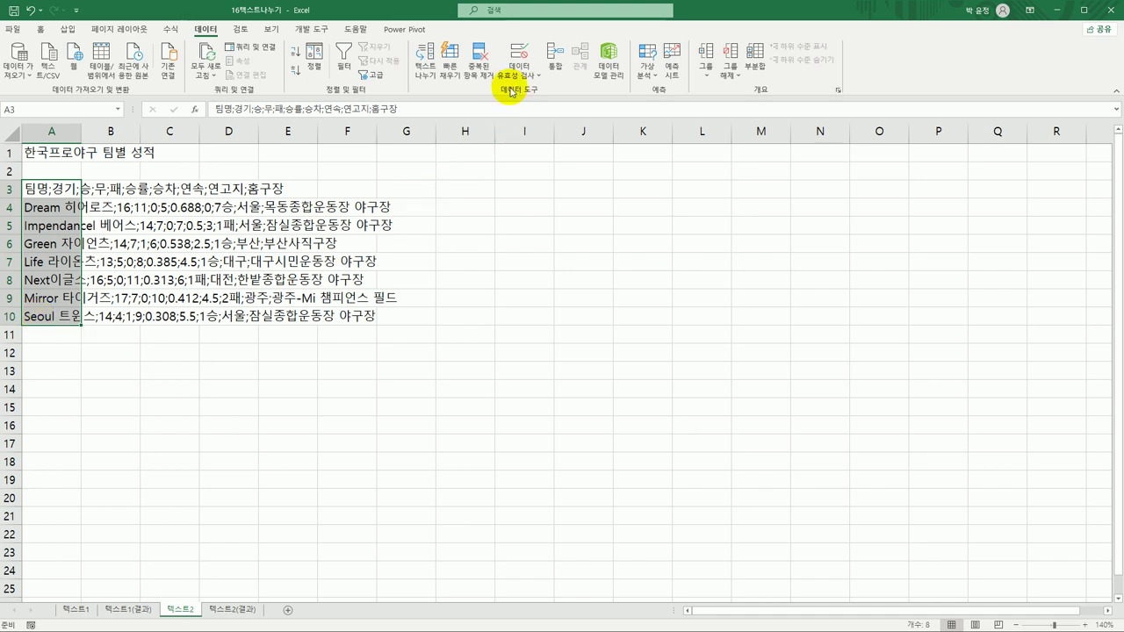
{"action": "left_click", "coordinate": [425, 58]}
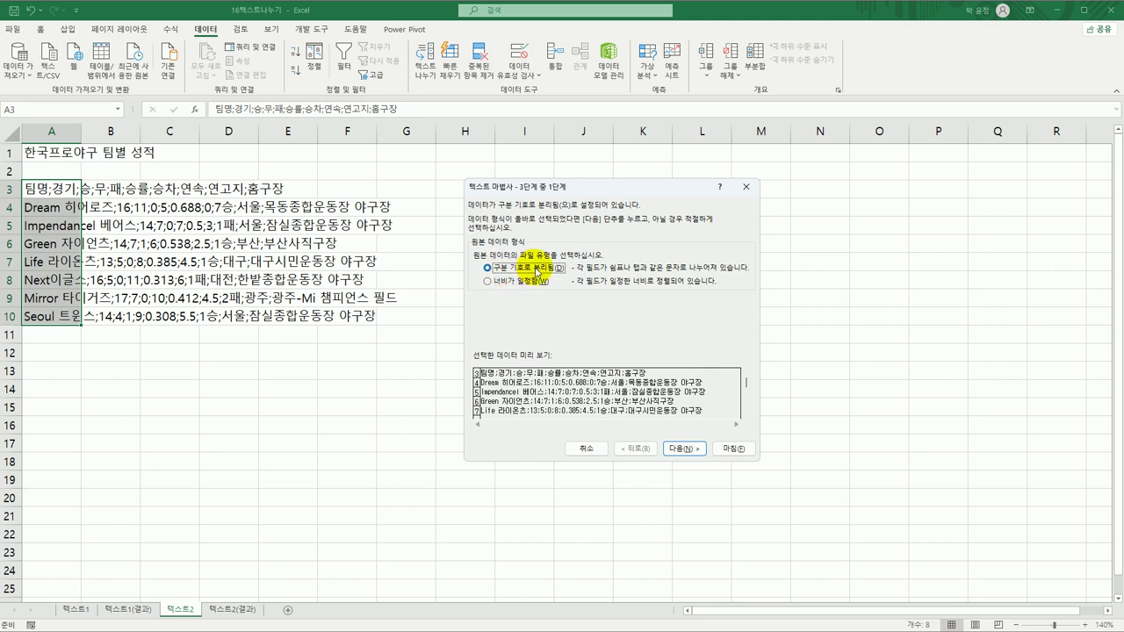
{"action": "left_click", "coordinate": [685, 448]}
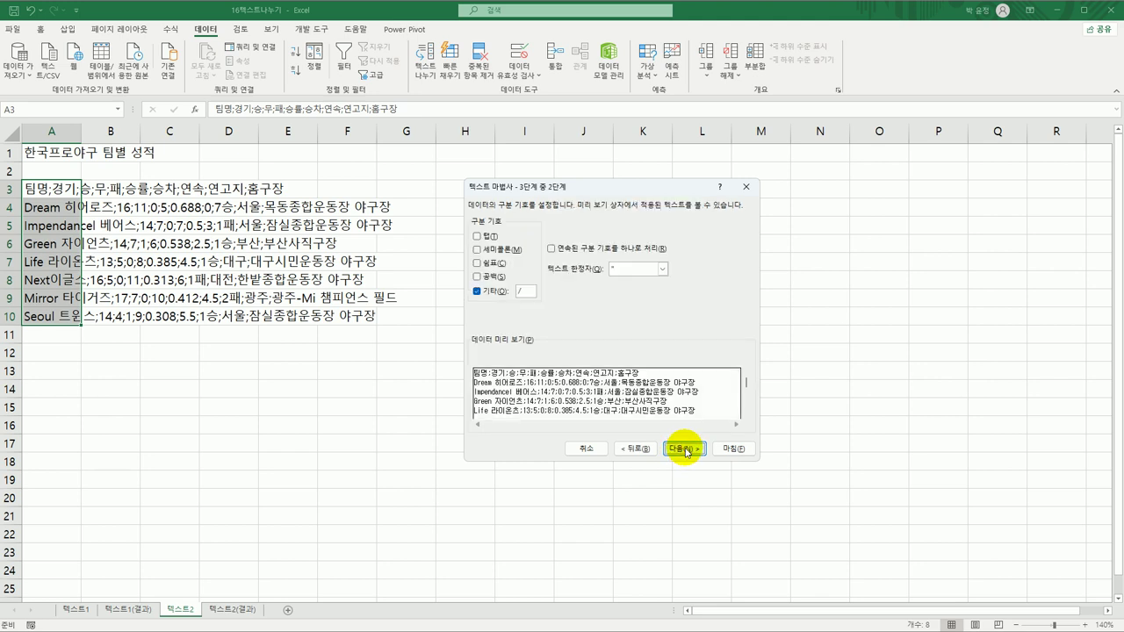
{"action": "left_click", "coordinate": [478, 291]}
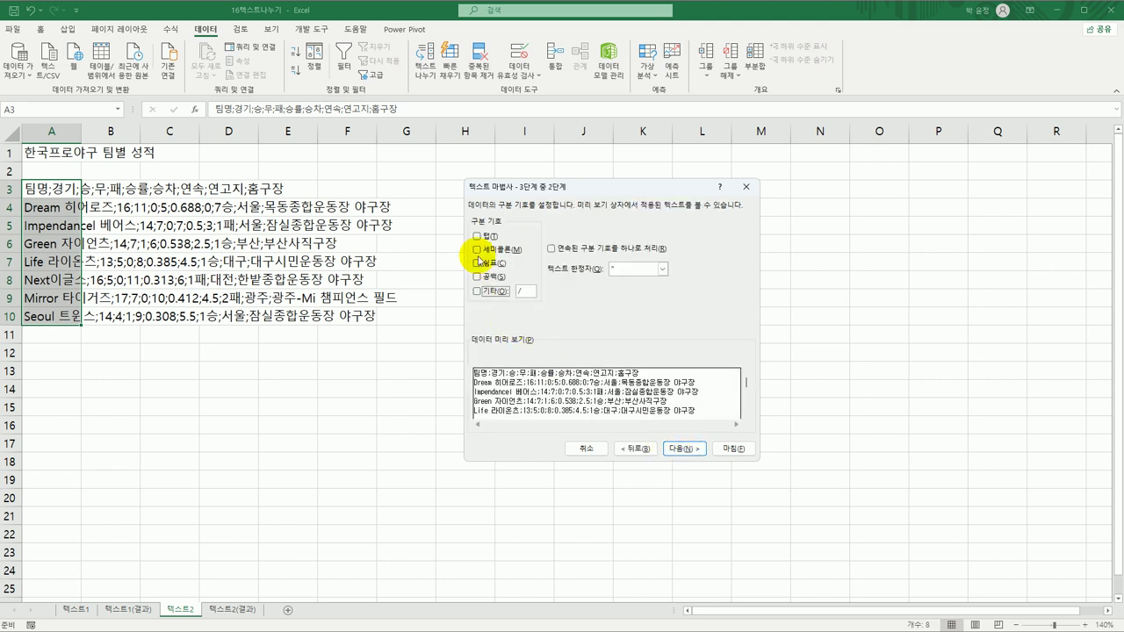
{"action": "left_click", "coordinate": [477, 251]}
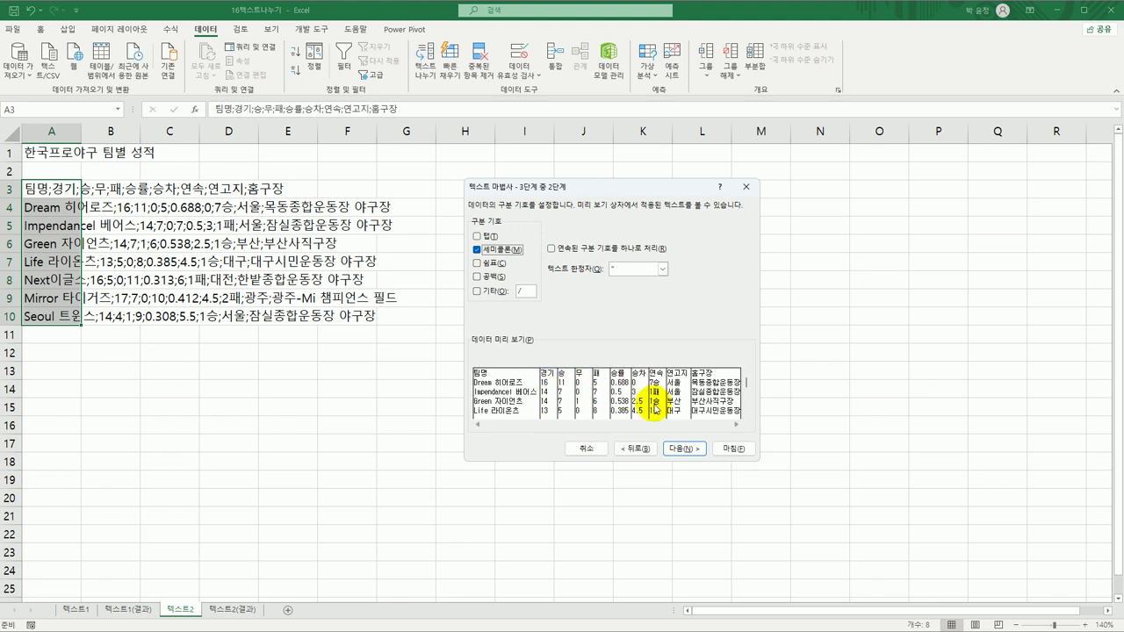
- Exclude the 연고지 column from the import and finish splitting the baseball team data
{"action": "left_click", "coordinate": [690, 450]}
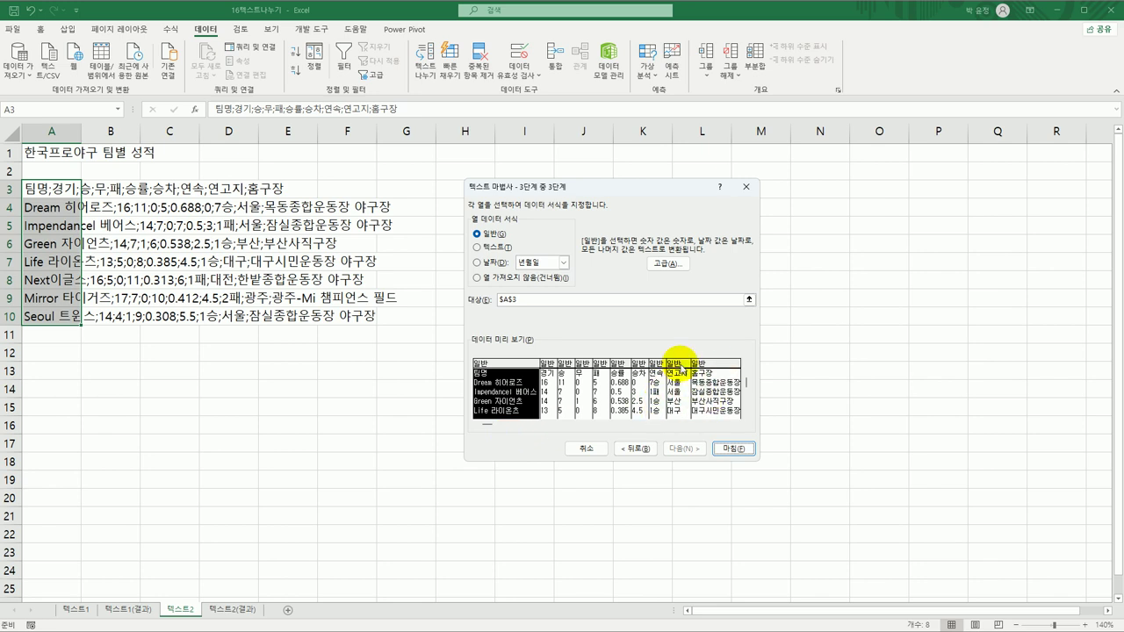
{"action": "left_click", "coordinate": [682, 367]}
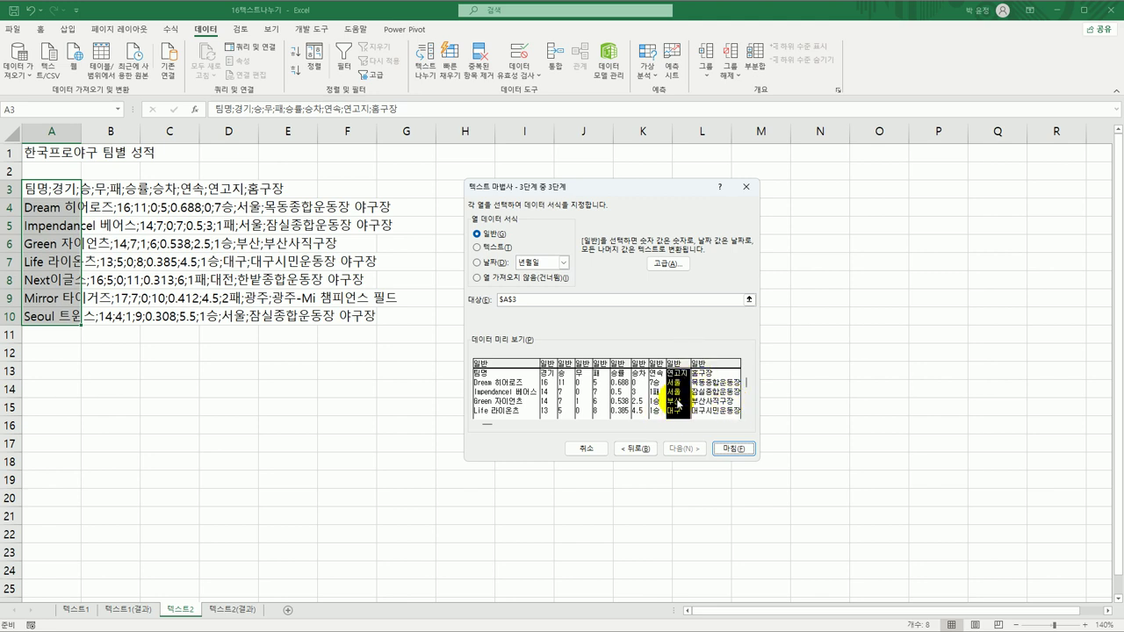
{"action": "left_click", "coordinate": [531, 279]}
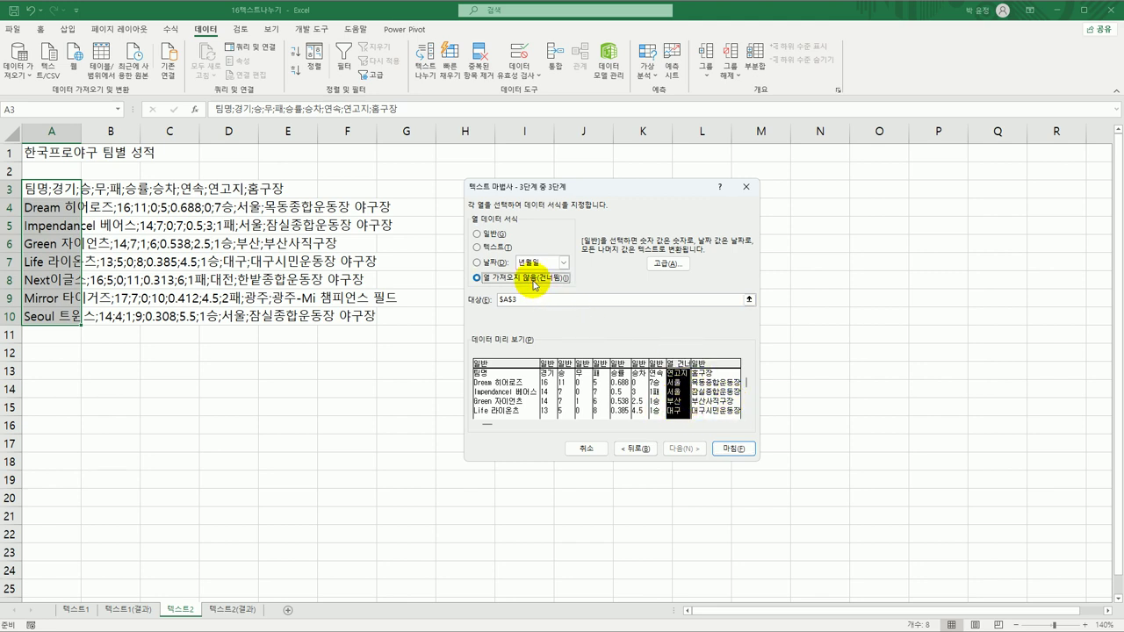
{"action": "left_click", "coordinate": [733, 449]}
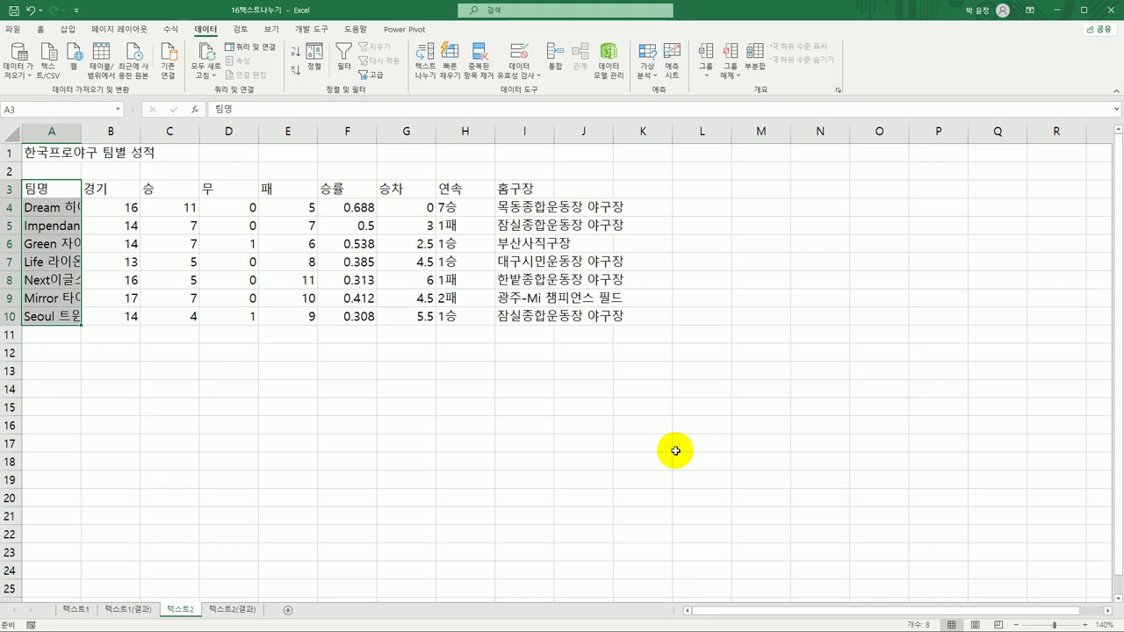
- Autofit the widths of columns A and I to their contents
{"action": "double_click", "coordinate": [80, 133]}
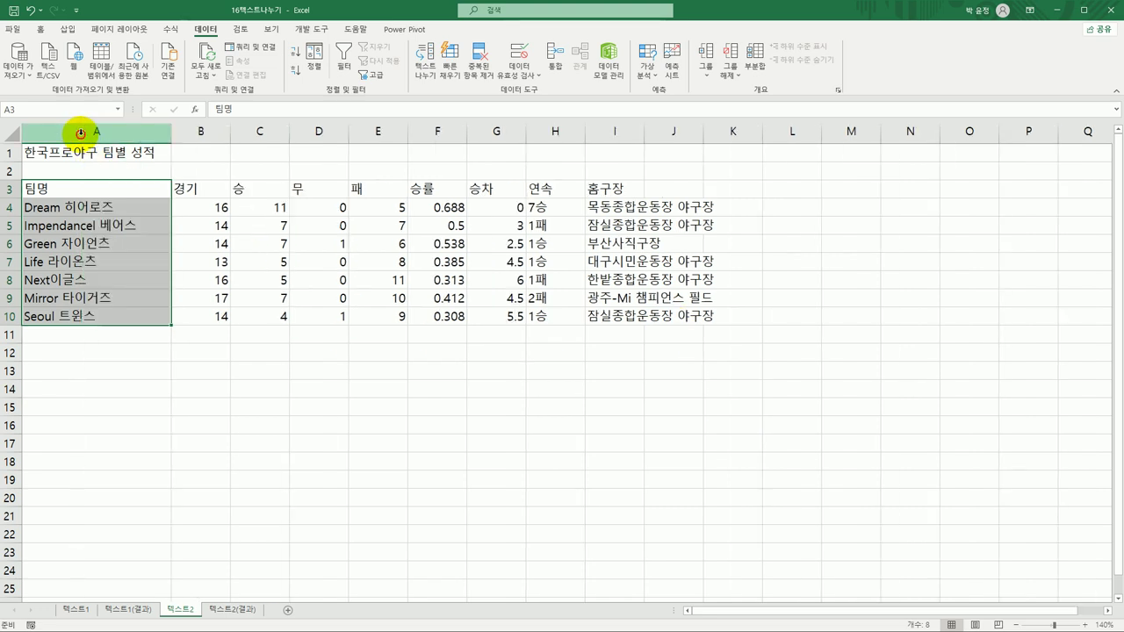
{"action": "double_click", "coordinate": [644, 132]}
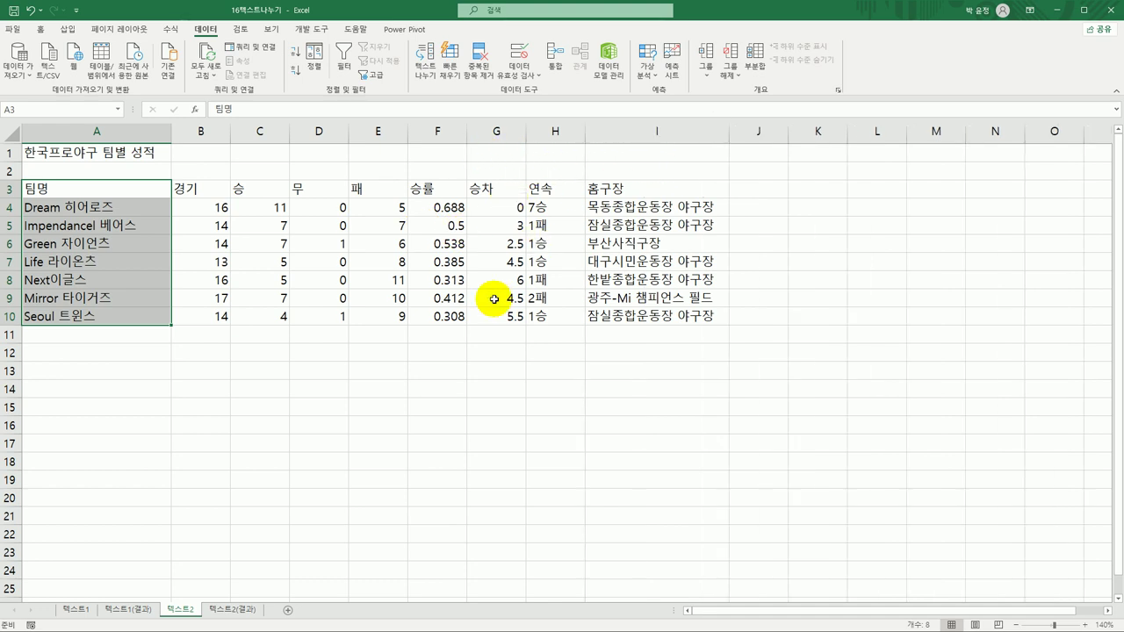
{"action": "left_click", "coordinate": [562, 372]}
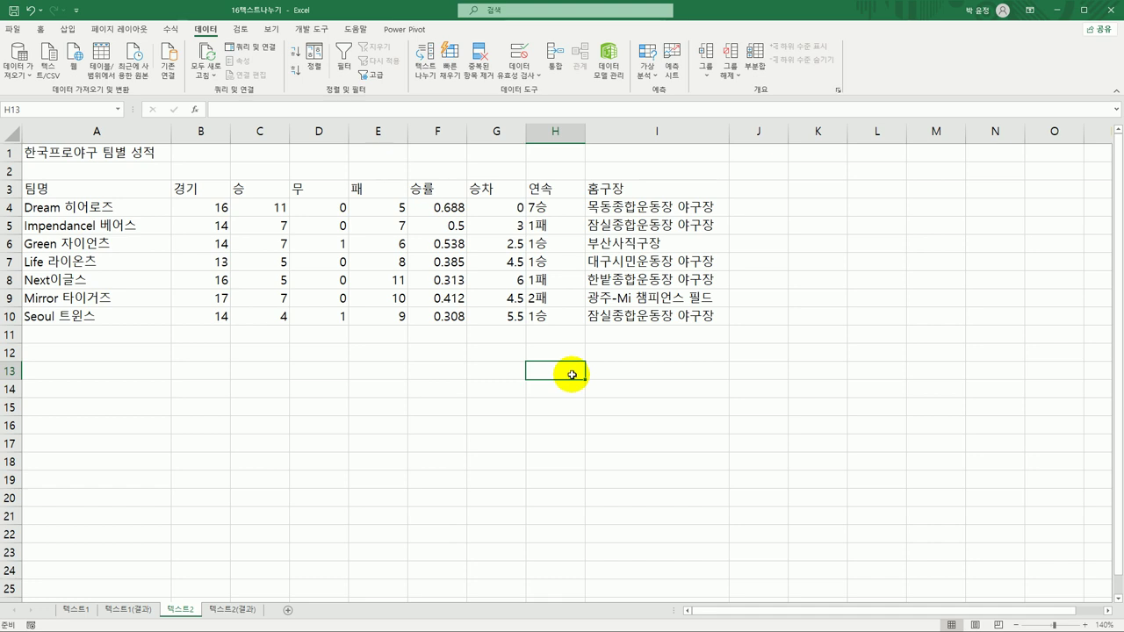
- Compare the split table on sheet 텍스트2 with the reference on sheet 텍스트2(결과)
{"action": "left_click", "coordinate": [232, 612]}
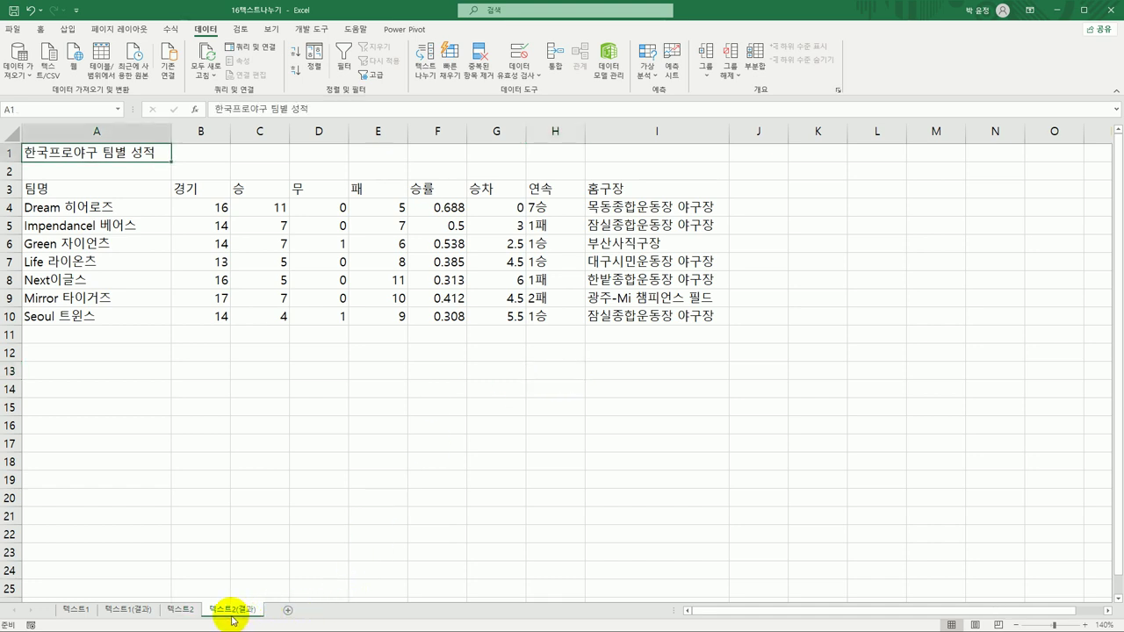
{"action": "left_click", "coordinate": [181, 612]}
{"action": "left_click", "coordinate": [226, 612]}
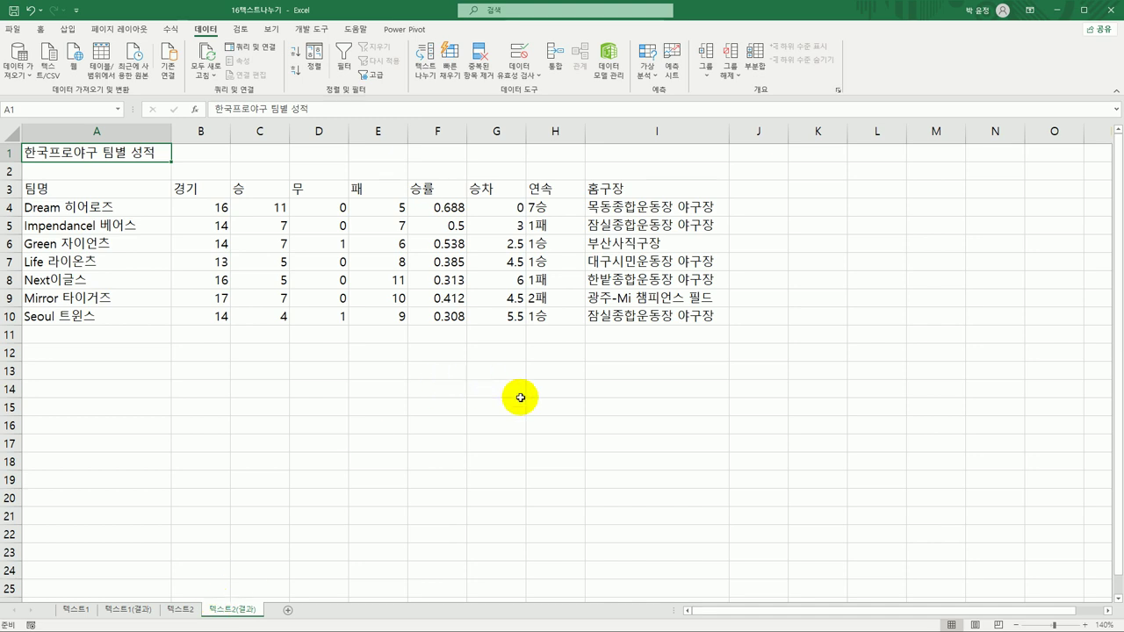
{"action": "left_click", "coordinate": [756, 390]}
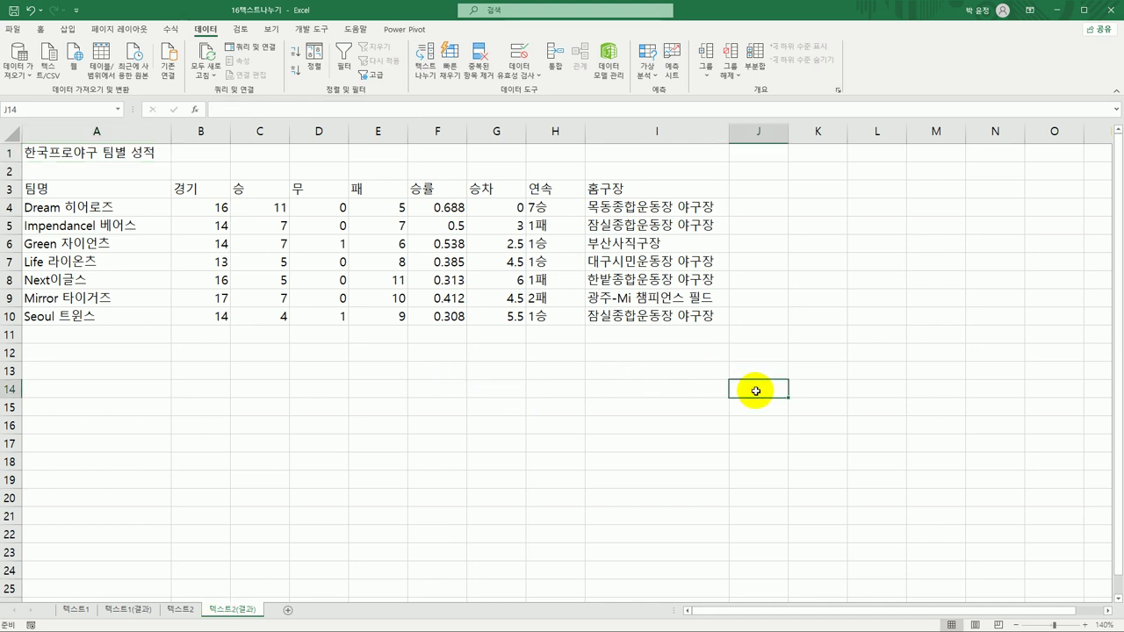